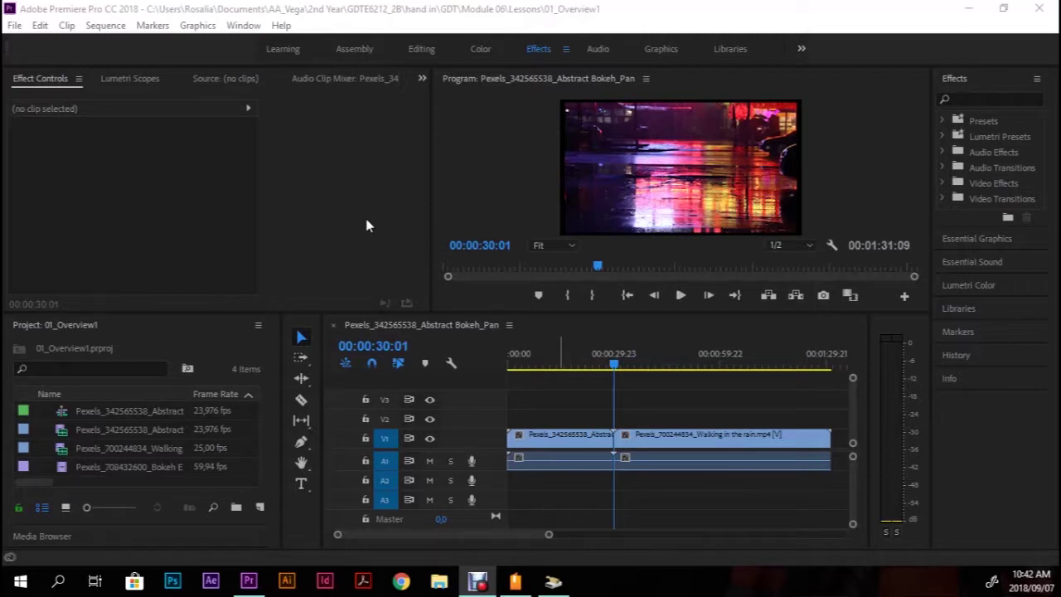
pyautogui.click(370, 212)
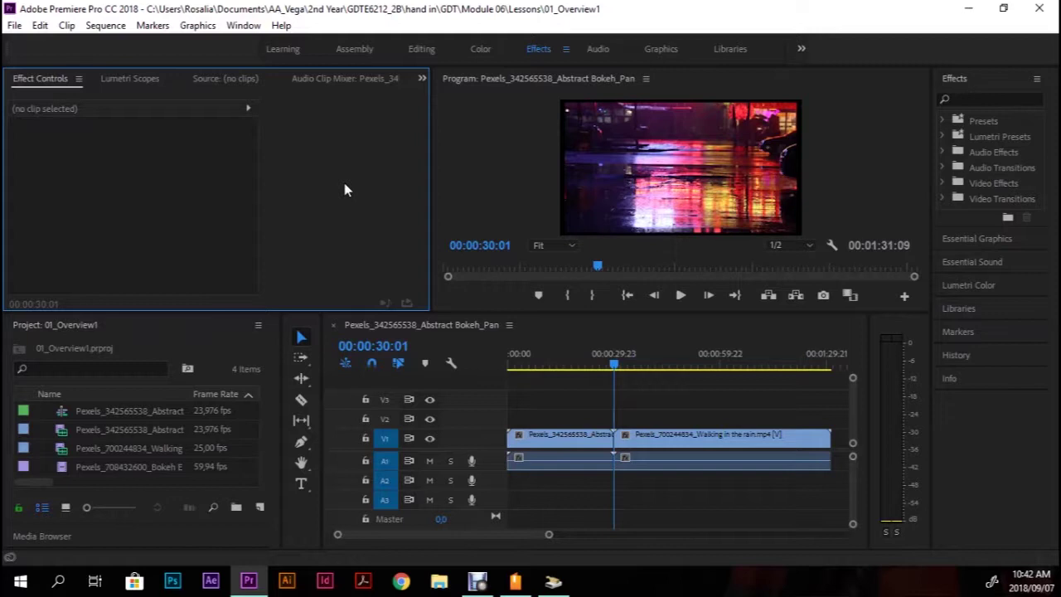
pyautogui.click(192, 337)
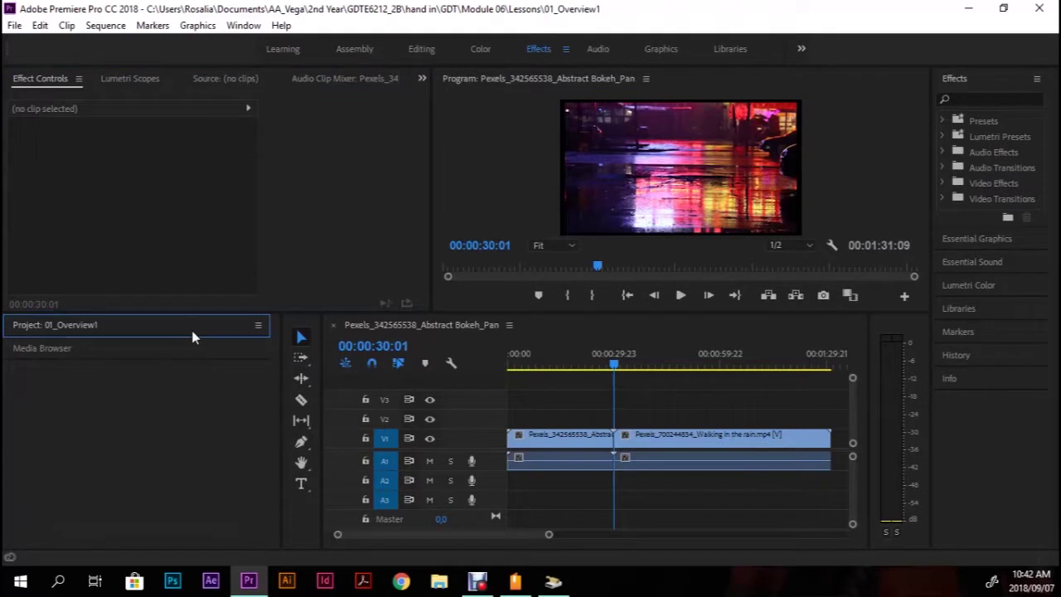
pyautogui.click(151, 348)
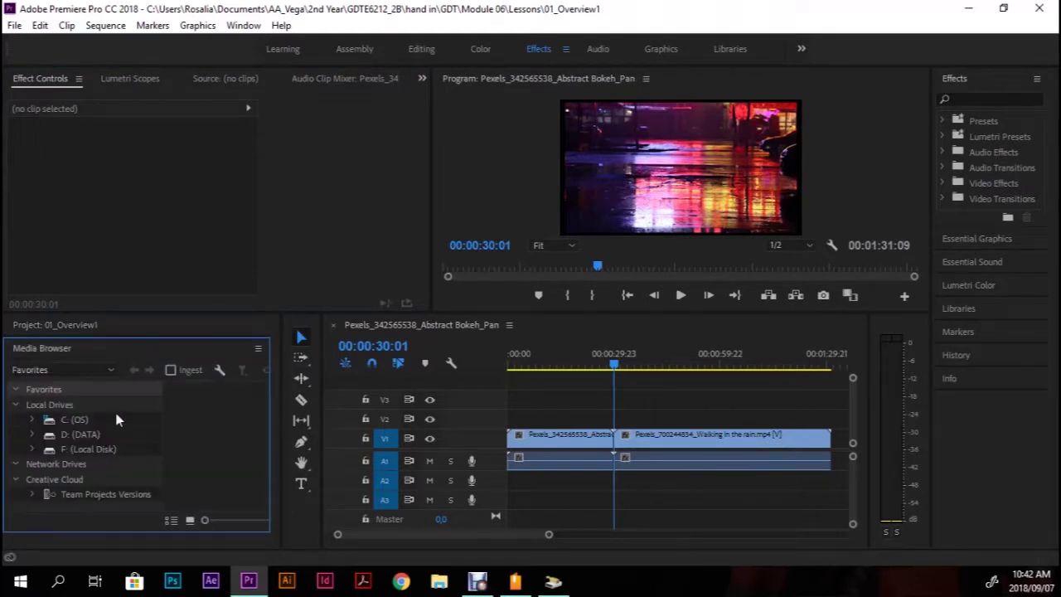
pyautogui.click(25, 327)
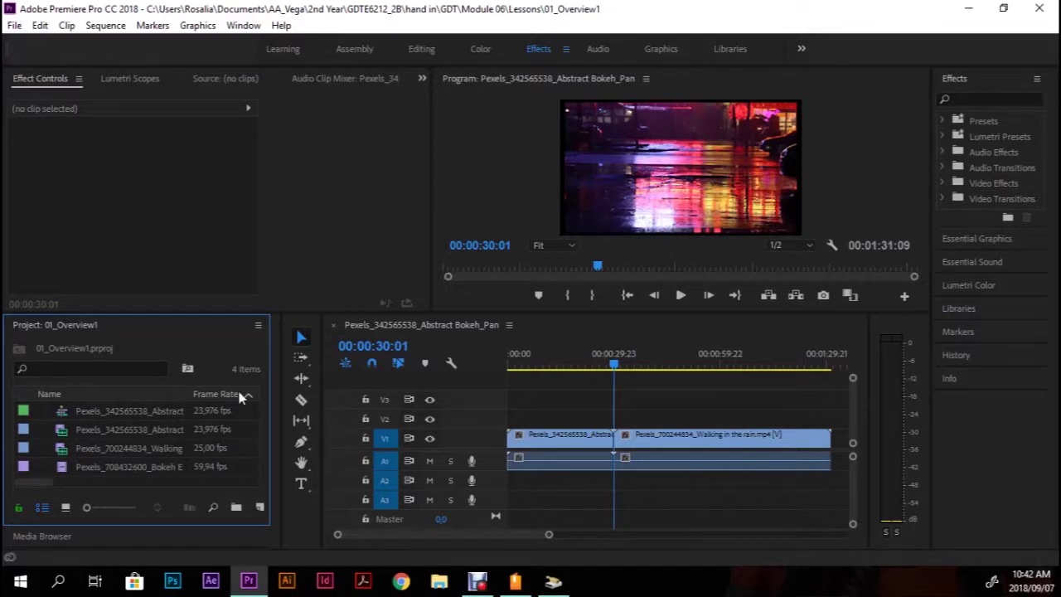
# Play the sequence past the cut between the two clips and return the playhead to 00:00:29:19.
pyautogui.click(481, 362)
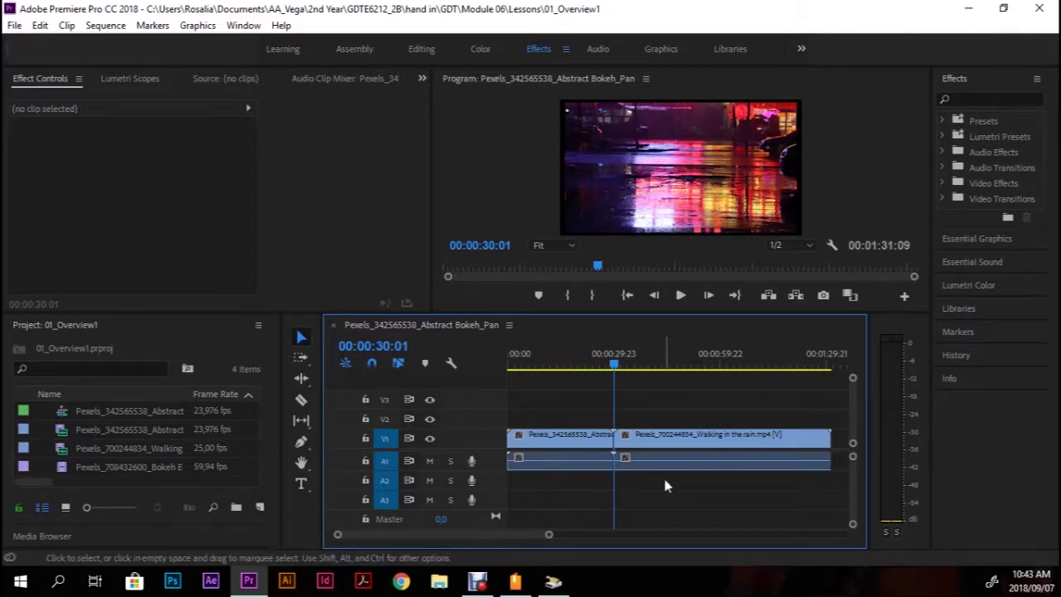
pyautogui.press('space')
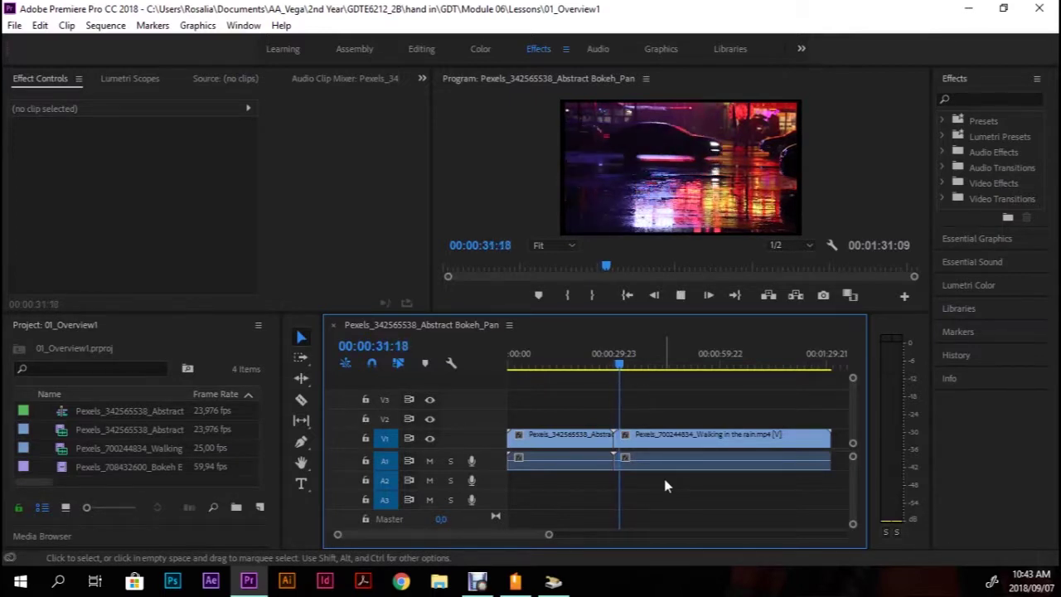
pyautogui.press('space')
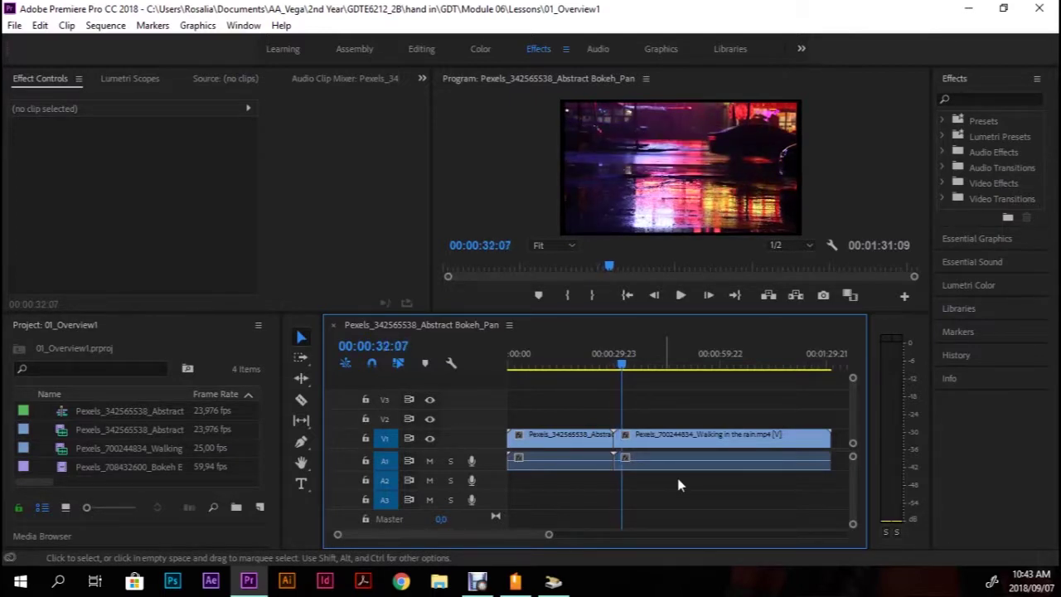
pyautogui.moveTo(622, 367); pyautogui.dragTo(613, 369)
pyautogui.click(877, 176)
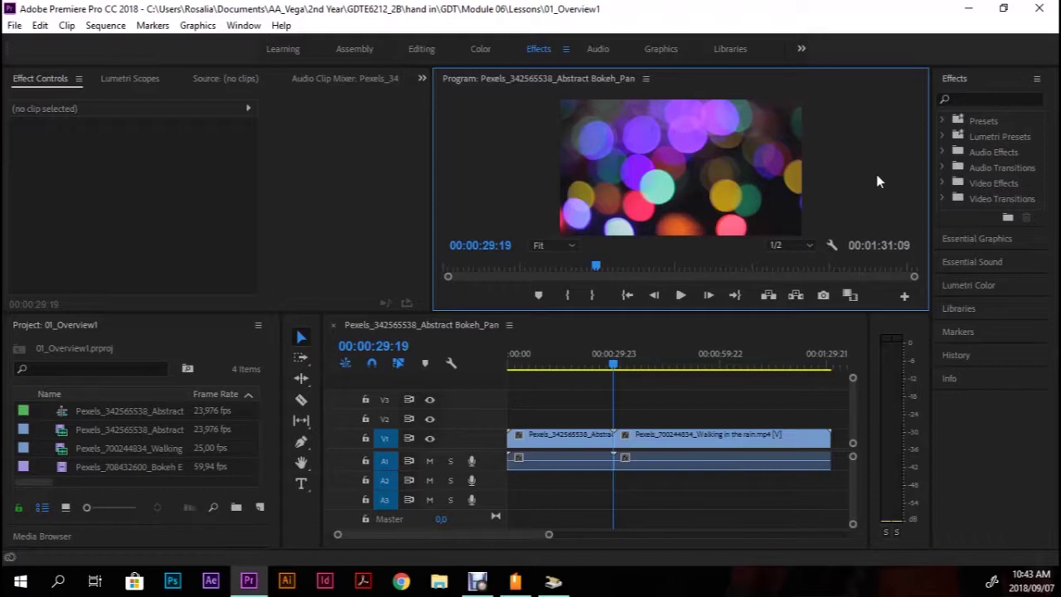
pyautogui.click(277, 203)
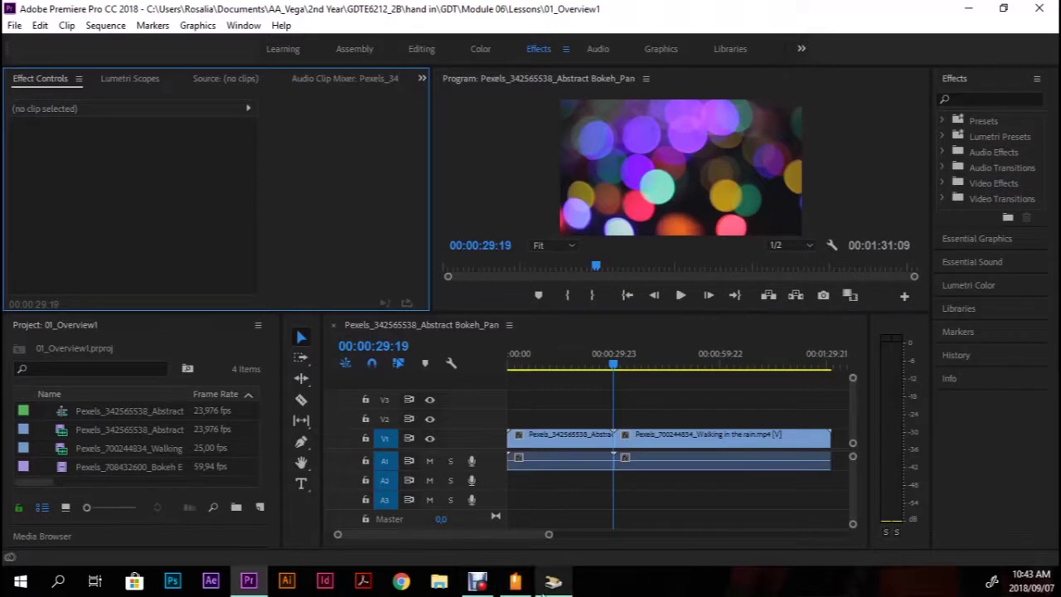
# Switch to File Explorer and open the folder Documents > AA_Vega > 2nd Year > GDTE6212_2B > hand in.
pyautogui.click(437, 585)
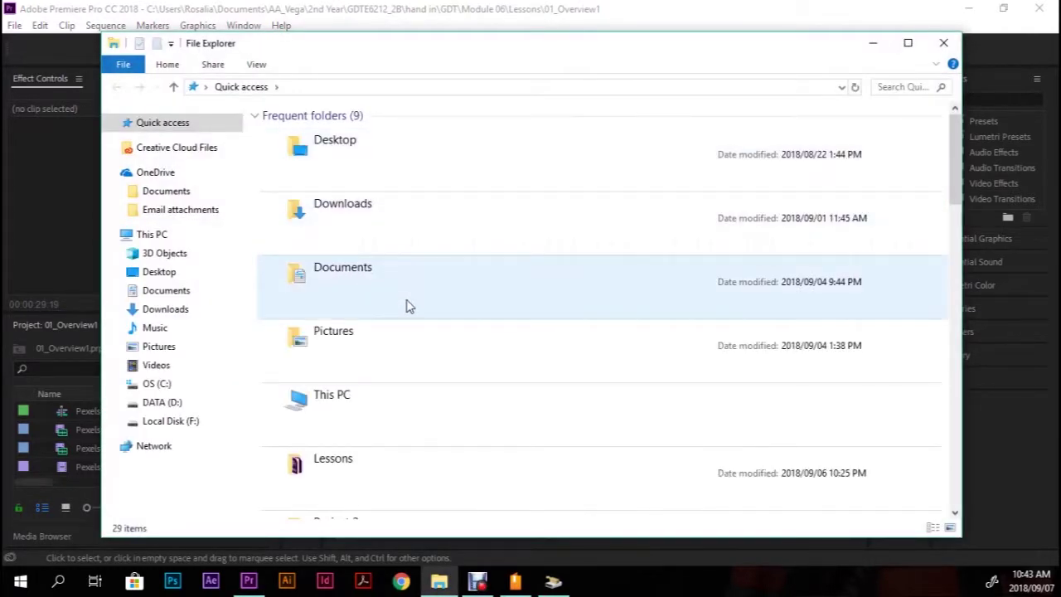
pyautogui.doubleClick(406, 306)
pyautogui.doubleClick(349, 133)
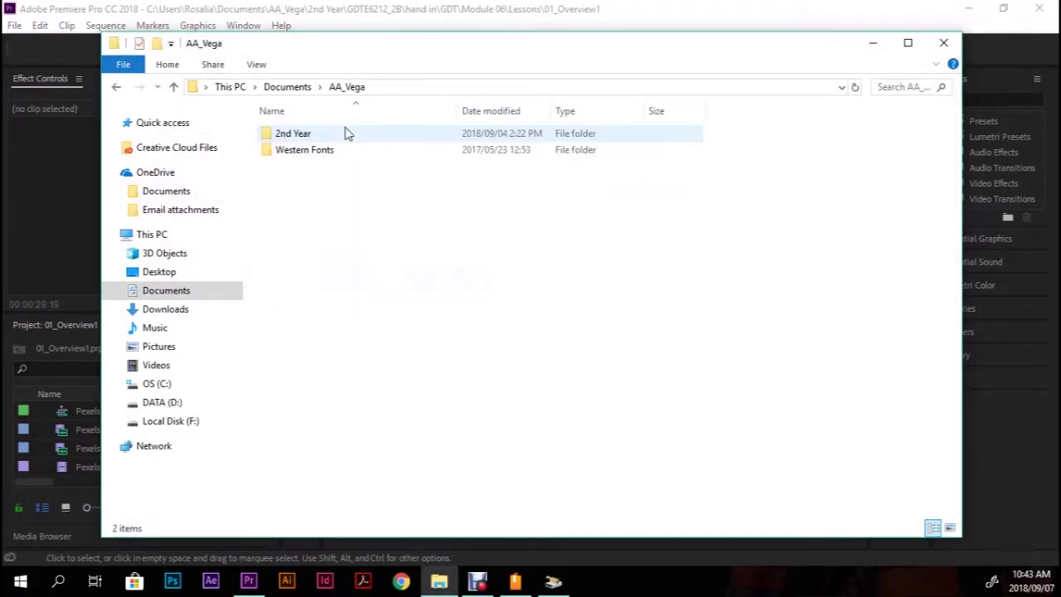
pyautogui.doubleClick(347, 134)
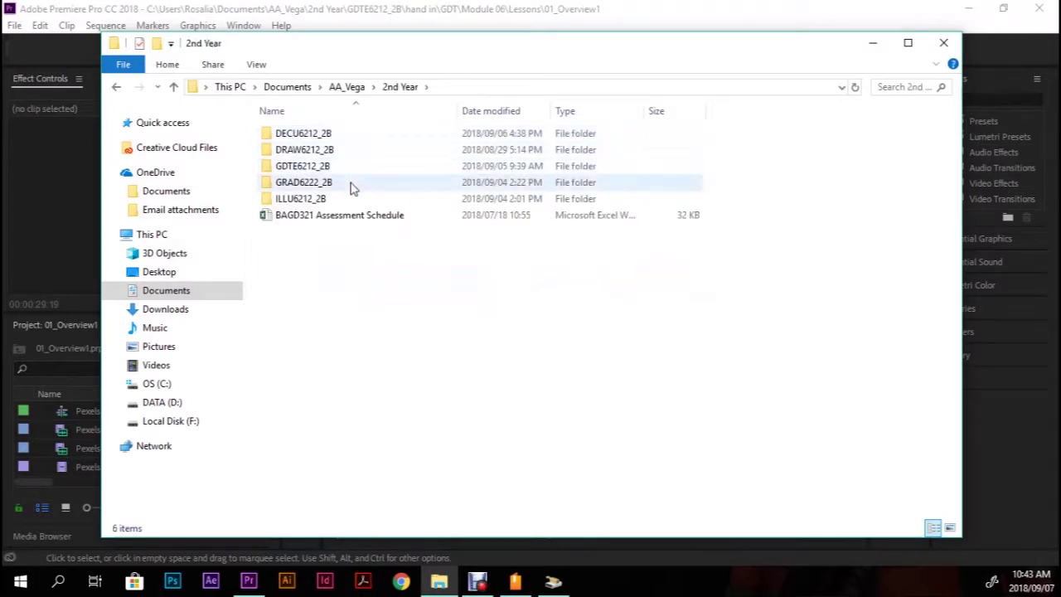
pyautogui.doubleClick(352, 169)
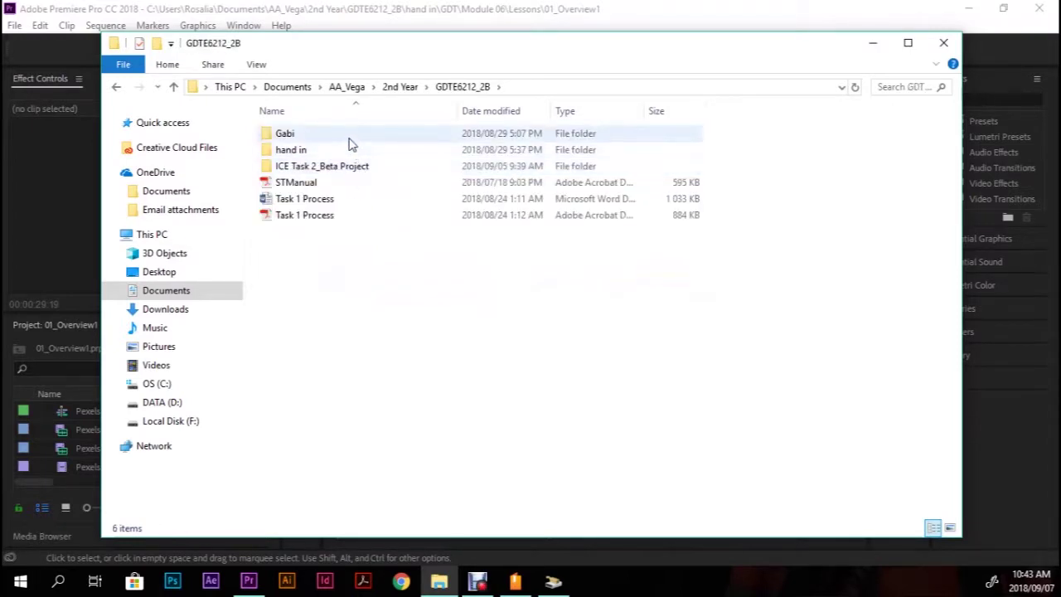
pyautogui.click(349, 152)
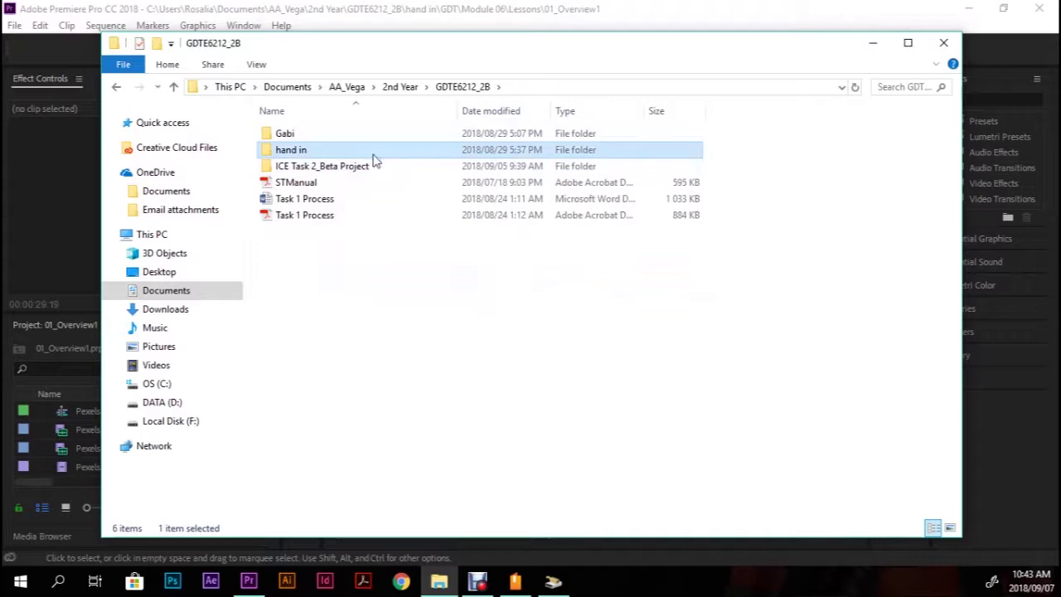
pyautogui.doubleClick(374, 157)
# View the project files in the GDT > Module 06 > Lessons folder and return to Premiere Pro.
pyautogui.click(315, 203)
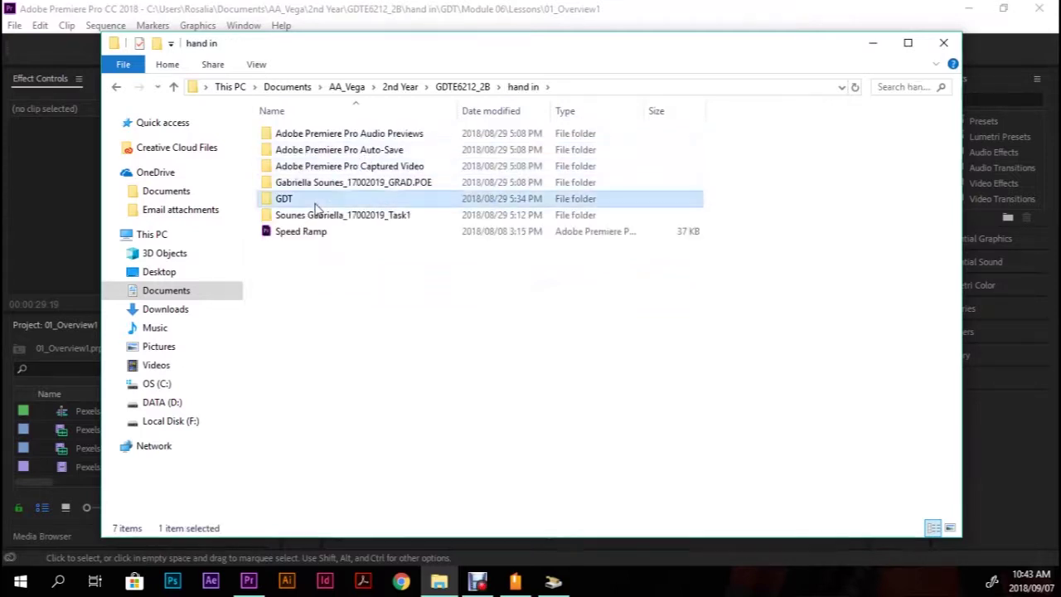
pyautogui.doubleClick(315, 208)
pyautogui.click(326, 207)
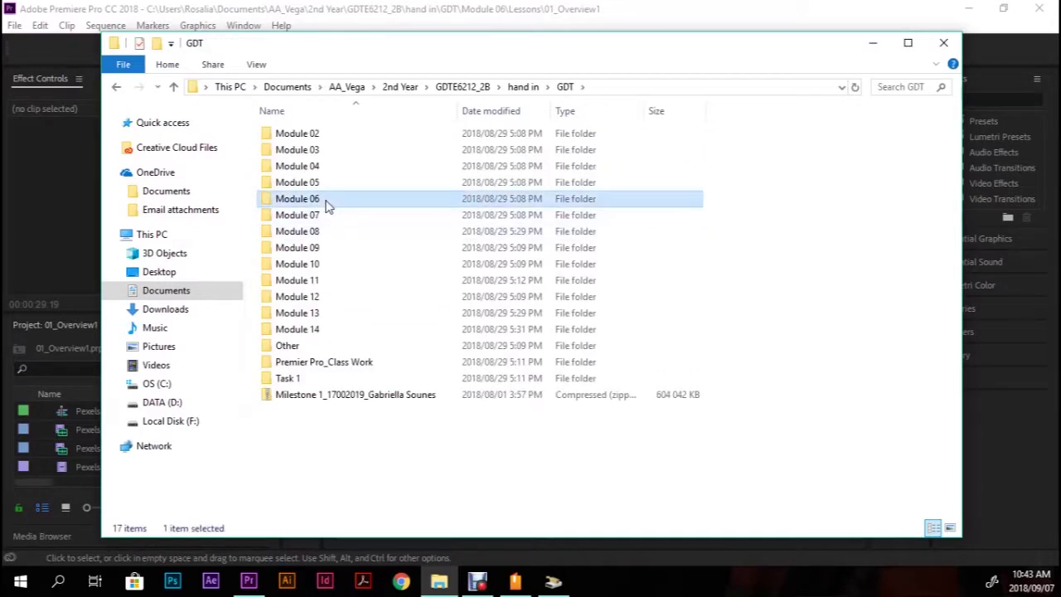
pyautogui.doubleClick(325, 203)
pyautogui.click(324, 138)
pyautogui.doubleClick(324, 137)
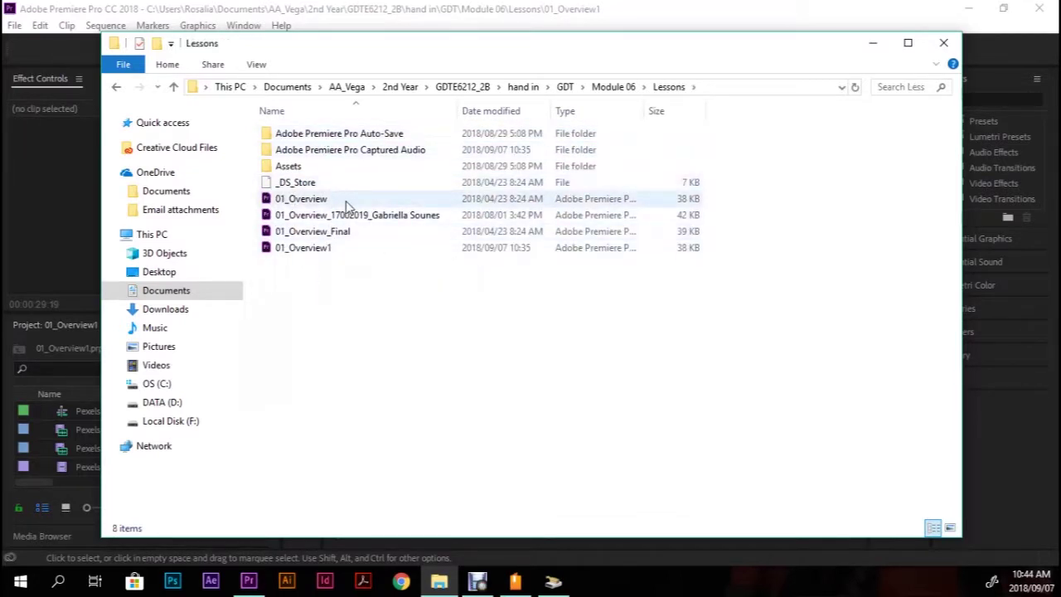
pyautogui.click(871, 44)
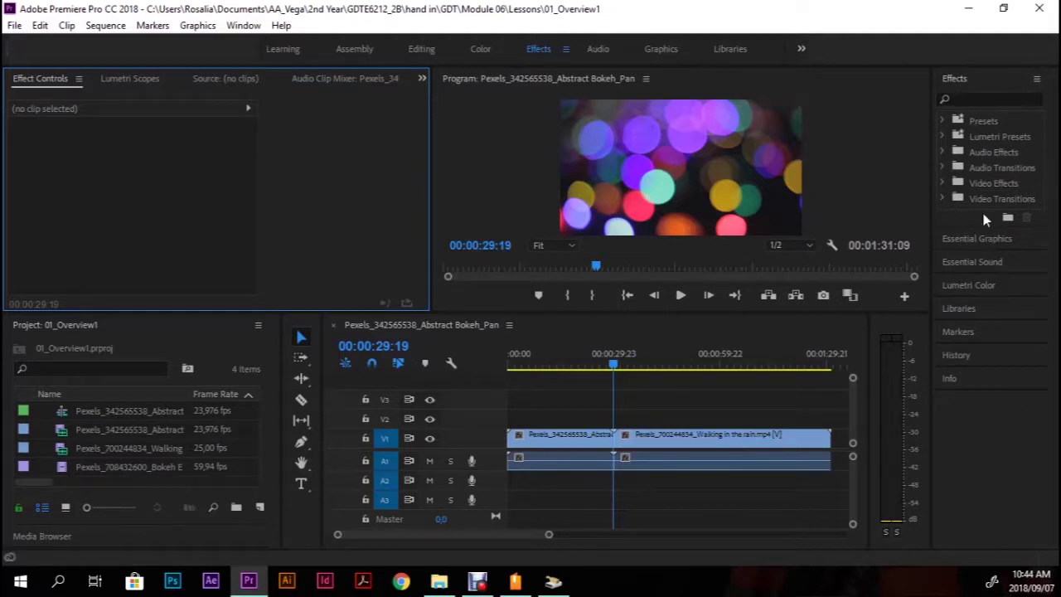
# Apply the Cross Dissolve video transition from the Dissolve group to the cut between the Abstract Bokeh and Walking in the rain clips.
pyautogui.click(942, 200)
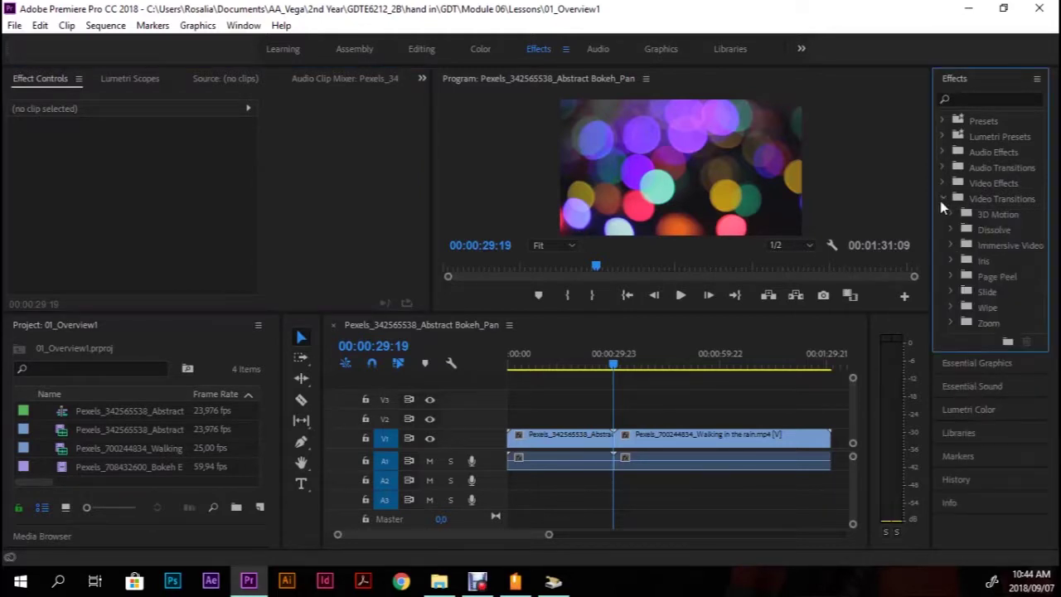
pyautogui.click(942, 200)
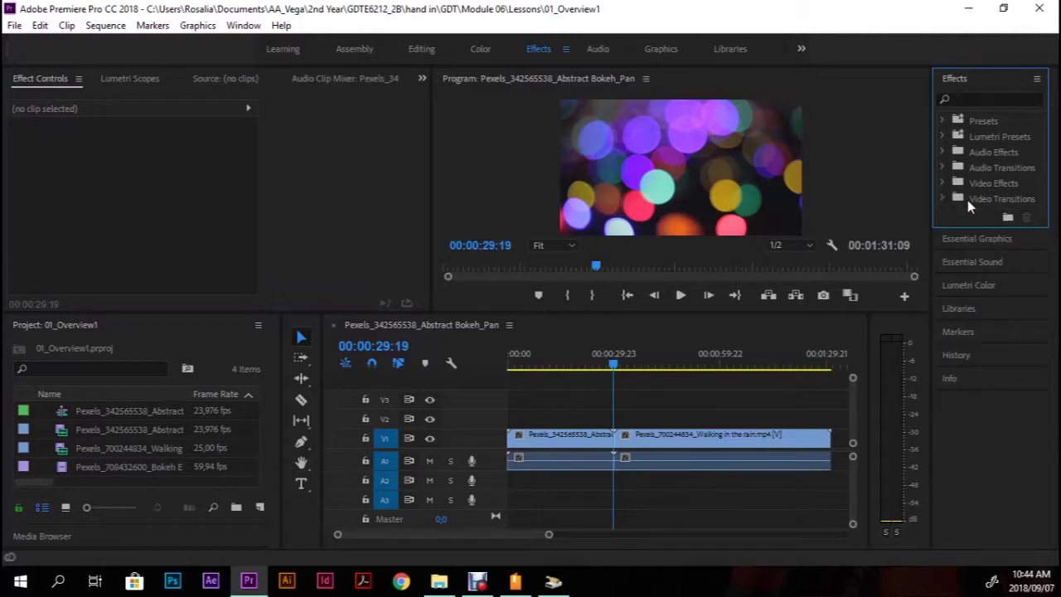
pyautogui.click(941, 199)
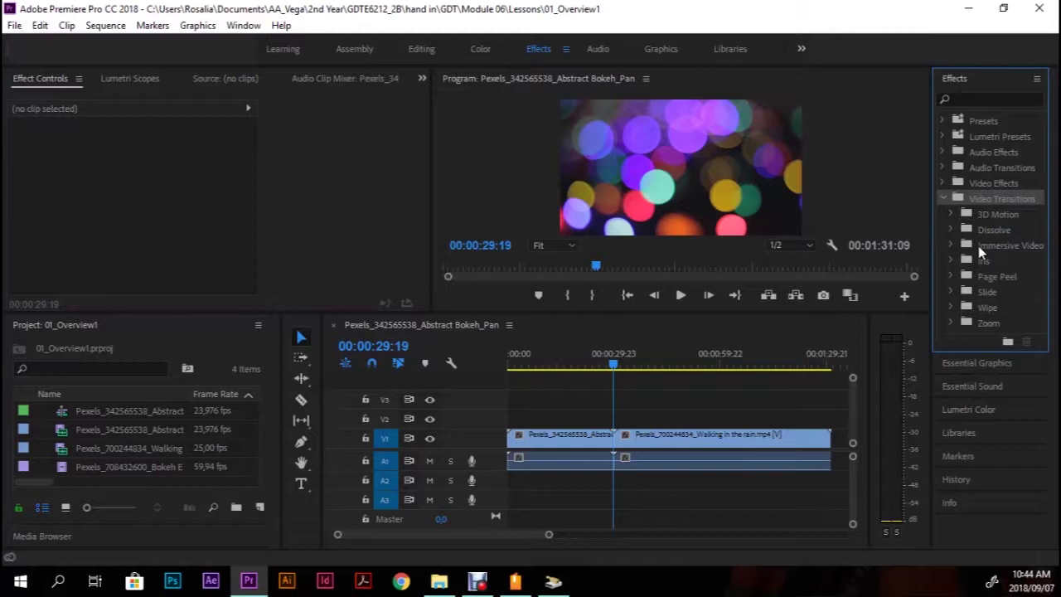
pyautogui.click(952, 230)
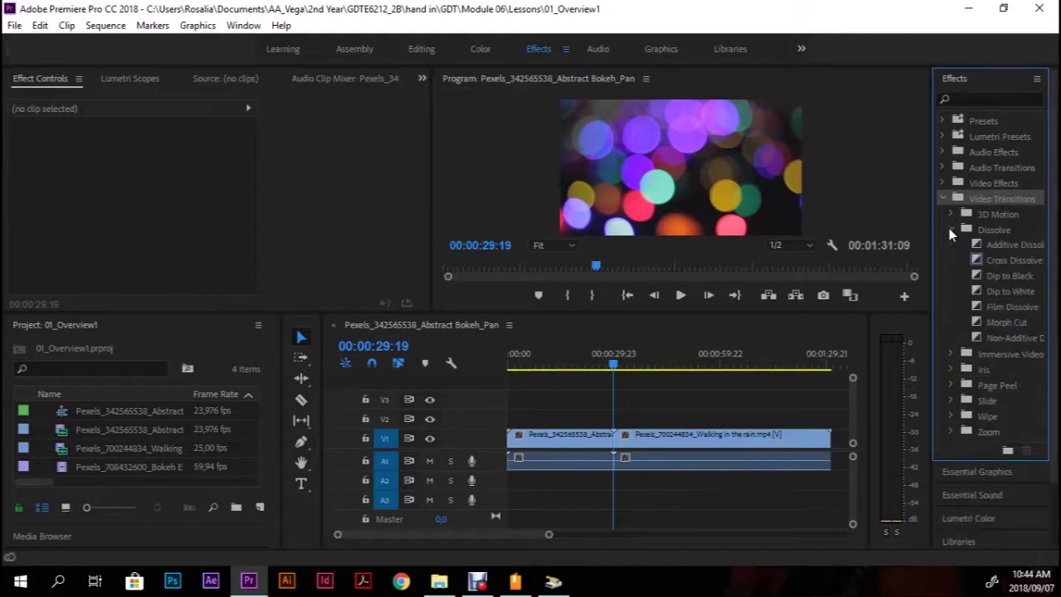
pyautogui.click(1016, 261)
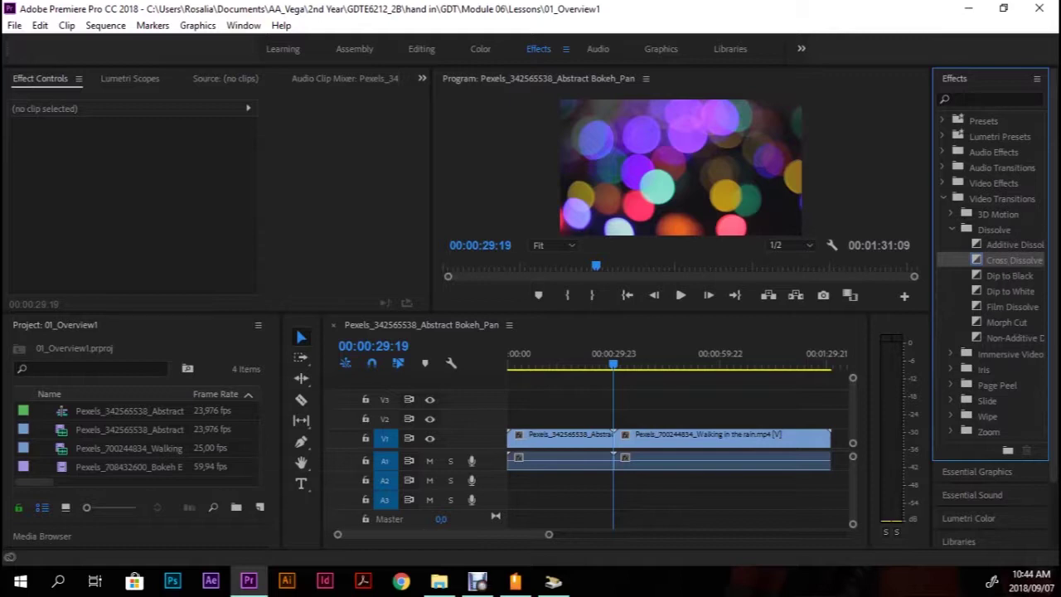
pyautogui.moveTo(1014, 259); pyautogui.dragTo(618, 438)
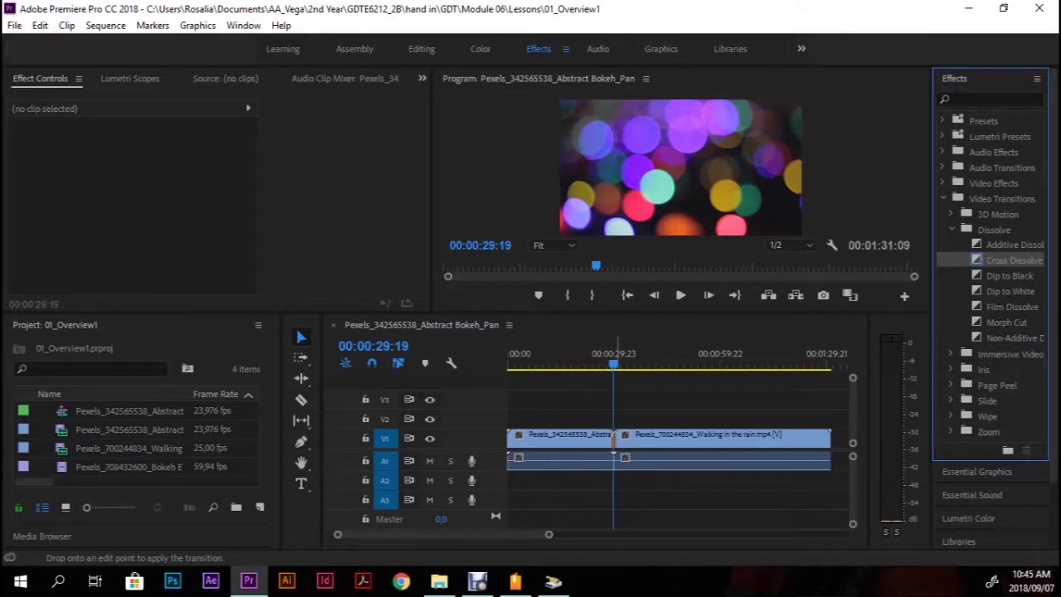
pyautogui.moveTo(614, 435); pyautogui.dragTo(614, 435)
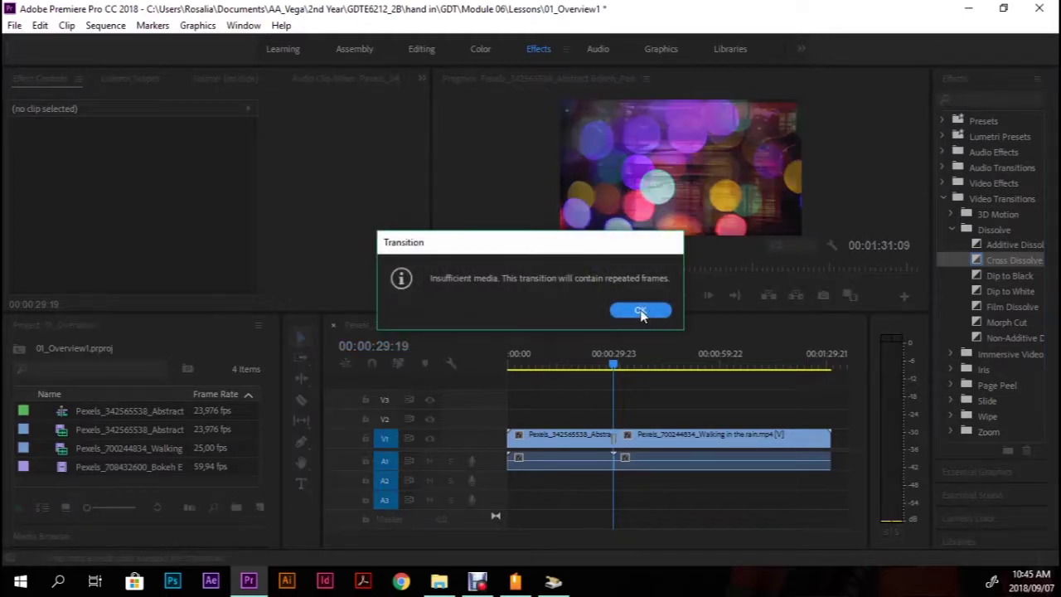
pyautogui.click(641, 311)
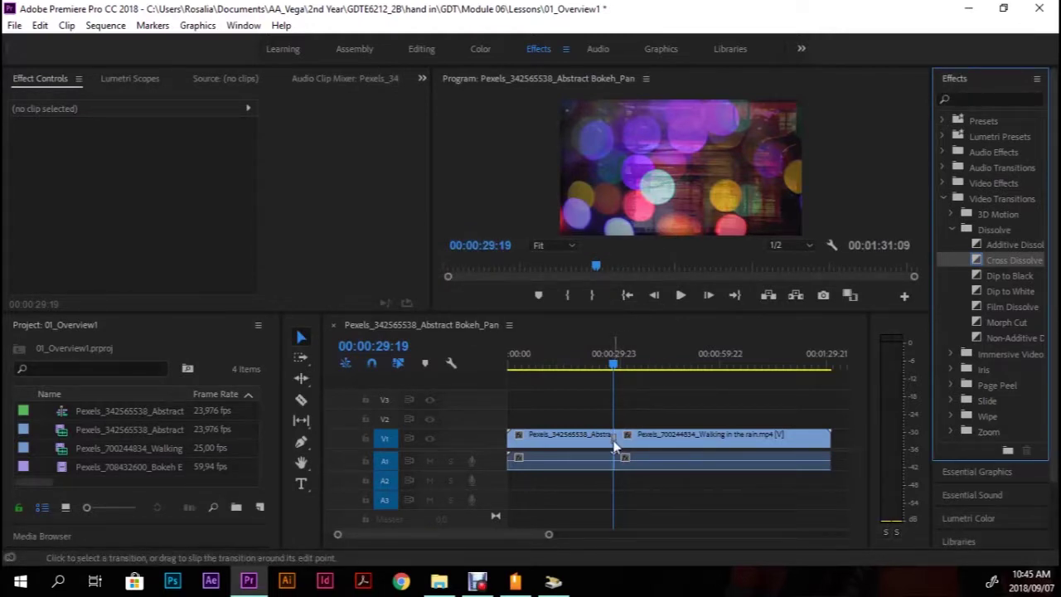
# Play the sequence from 00:00:25:04 through the Cross Dissolve to review the transition.
pyautogui.moveTo(615, 445)
pyautogui.moveTo(613, 366); pyautogui.dragTo(597, 366)
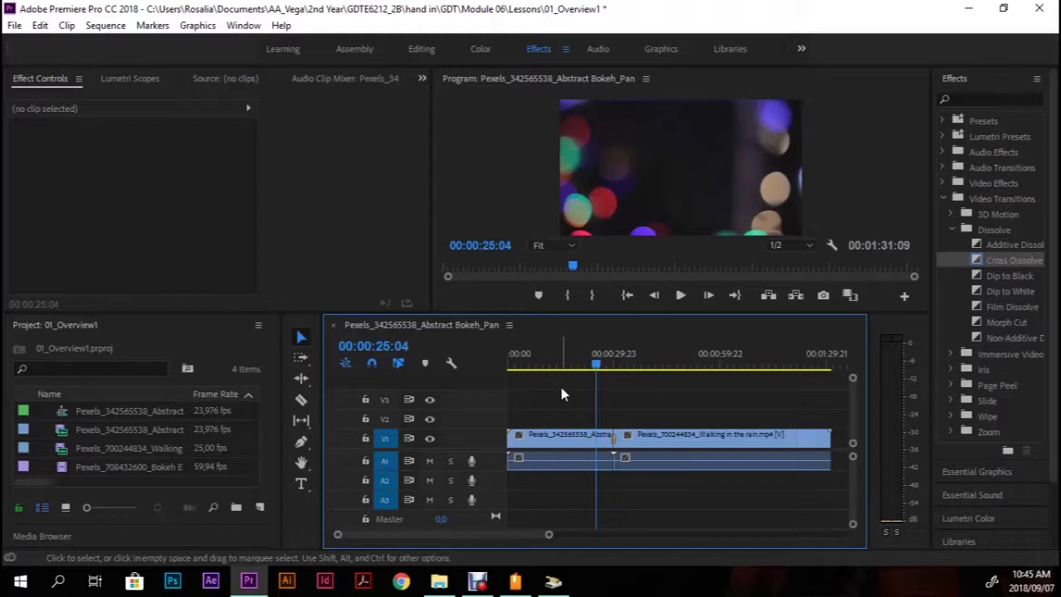
pyautogui.press('space')
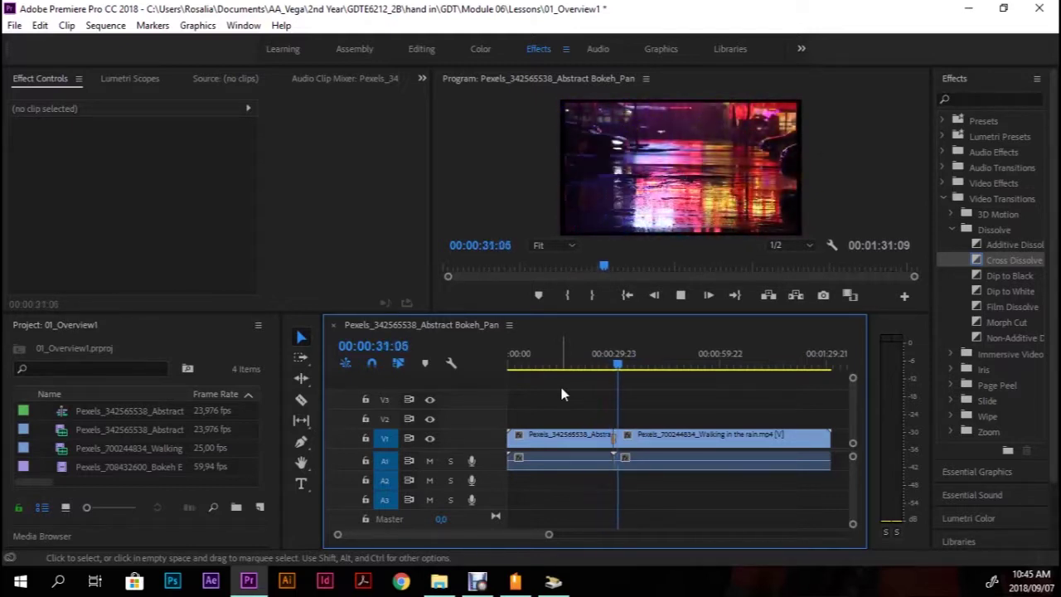
pyautogui.press('space')
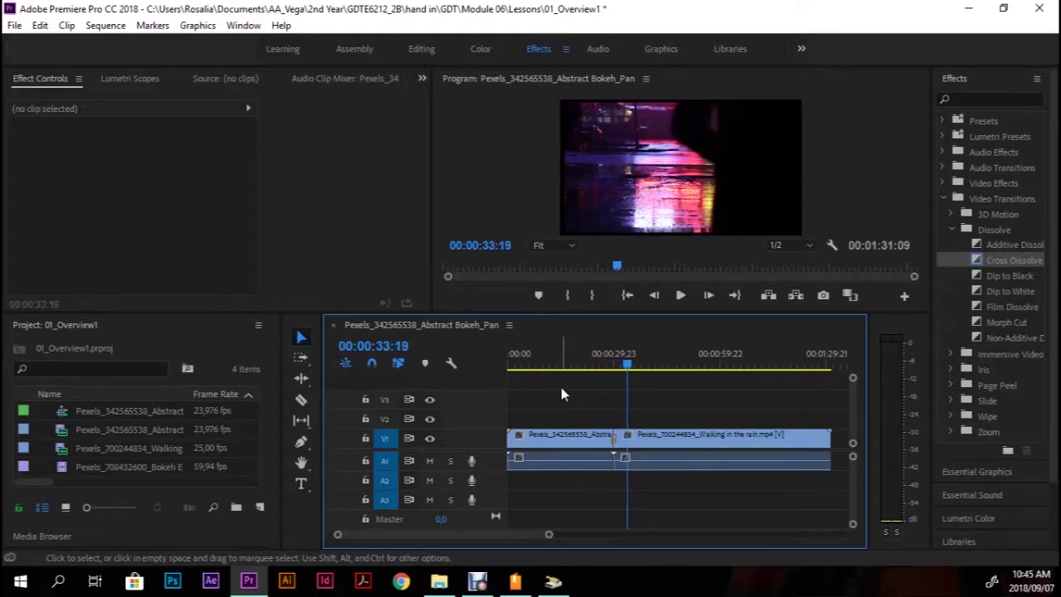
# Move the playhead to 00:00:29:19 and set the Cross Dissolve's duration to 00:00:01:00.
pyautogui.moveTo(627, 373); pyautogui.dragTo(612, 369)
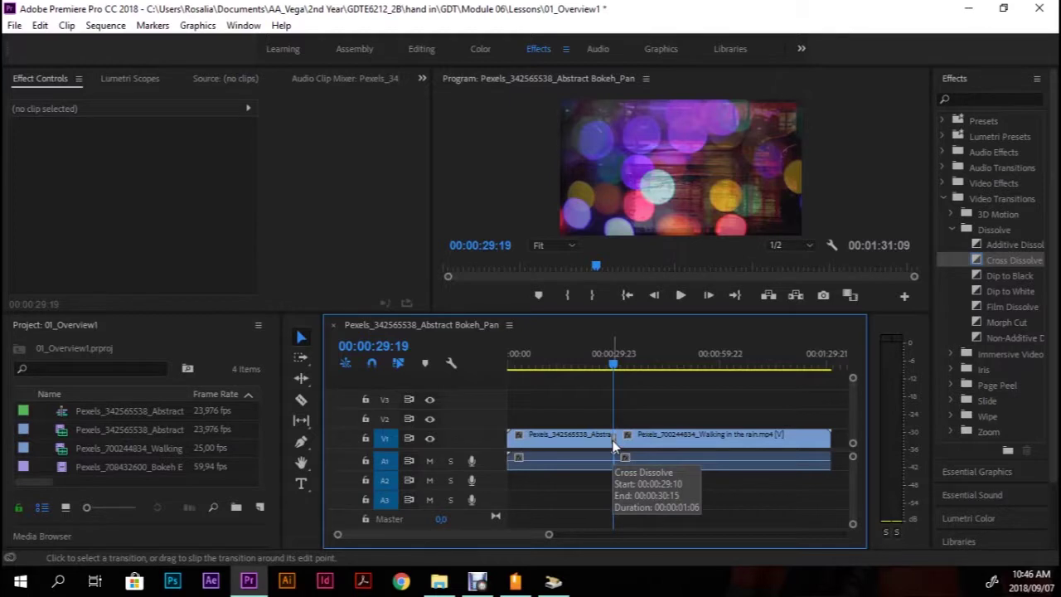
pyautogui.doubleClick(613, 440)
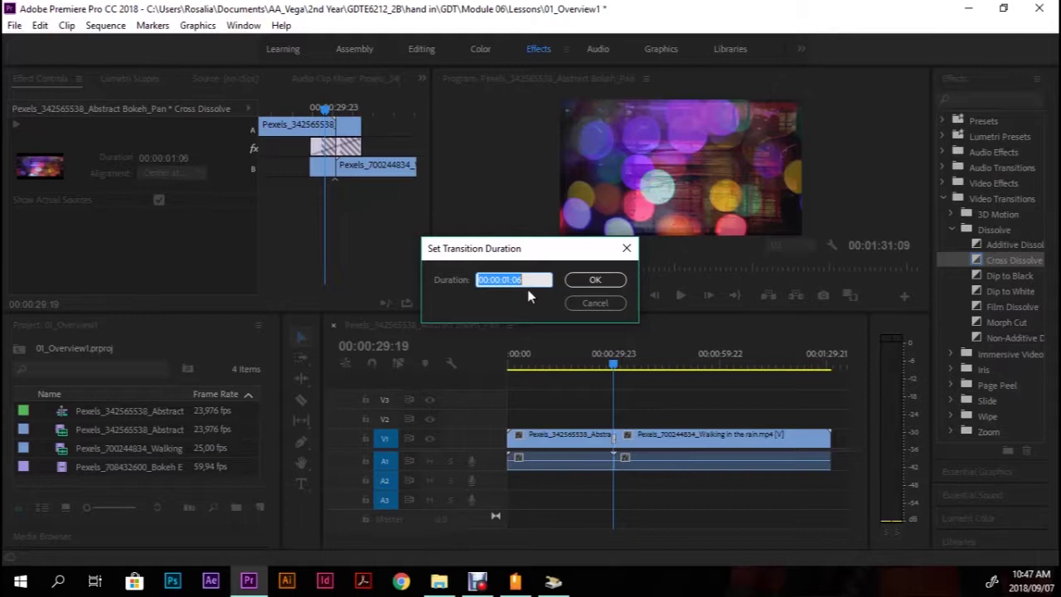
pyautogui.press('Right')
pyautogui.press('BackSpace')
pyautogui.write('0')
pyautogui.click(603, 282)
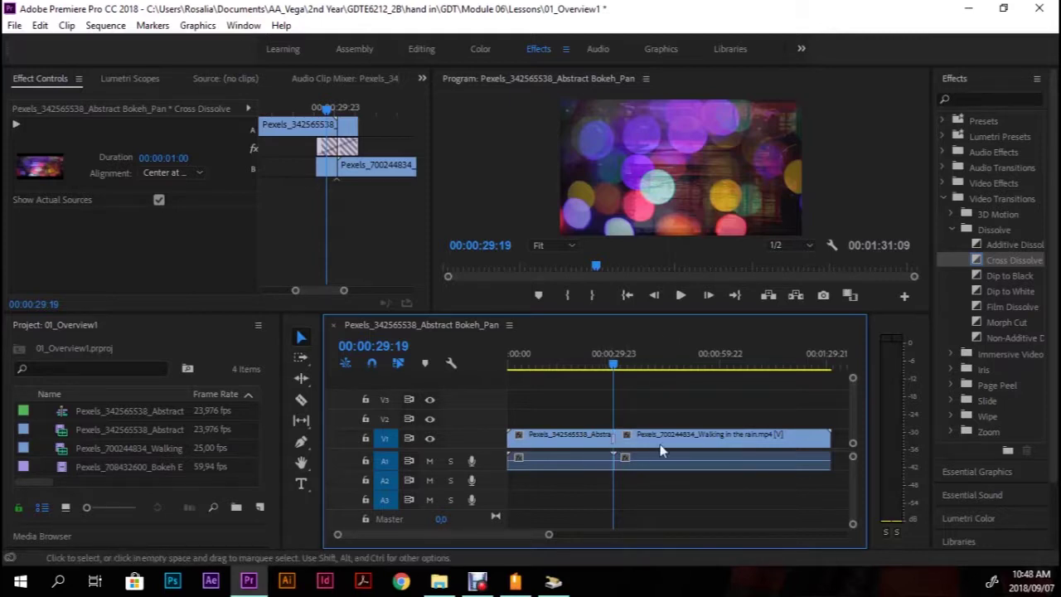
pyautogui.click(728, 448)
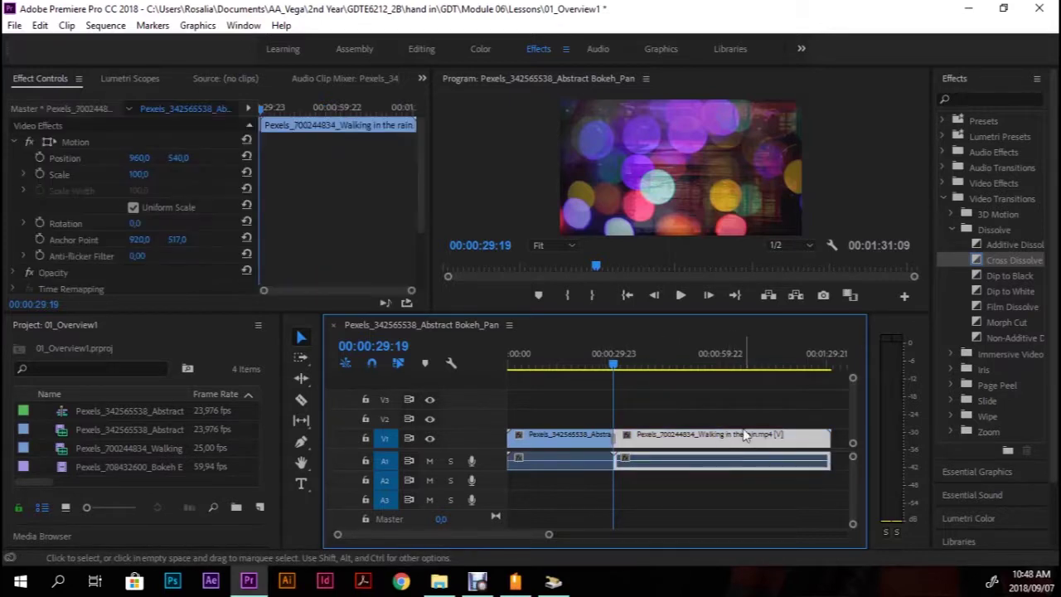
pyautogui.click(578, 438)
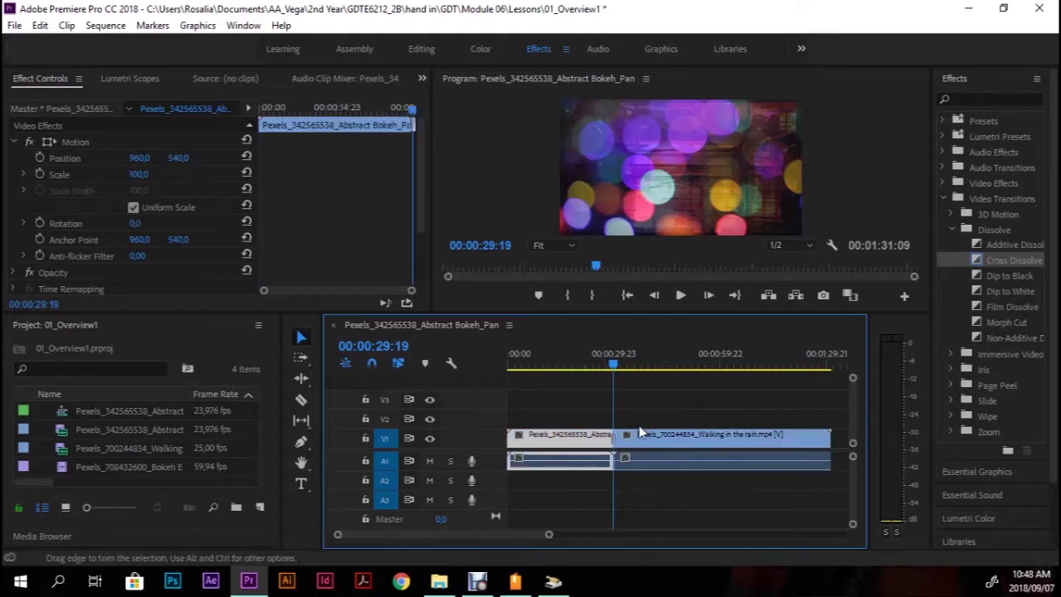
pyautogui.click(683, 419)
pyautogui.moveTo(514, 541); pyautogui.dragTo(534, 537)
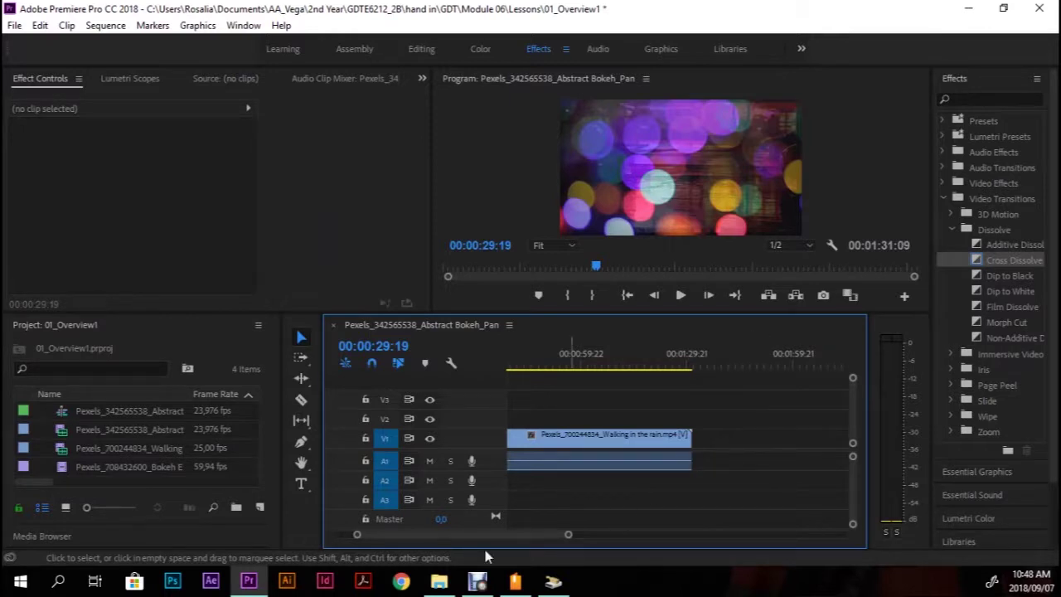
# Replace the Cross Dissolve at the cut between the Abstract Bokeh and Walking in the rain clips with the Dip to White transition.
pyautogui.moveTo(464, 538); pyautogui.dragTo(403, 542)
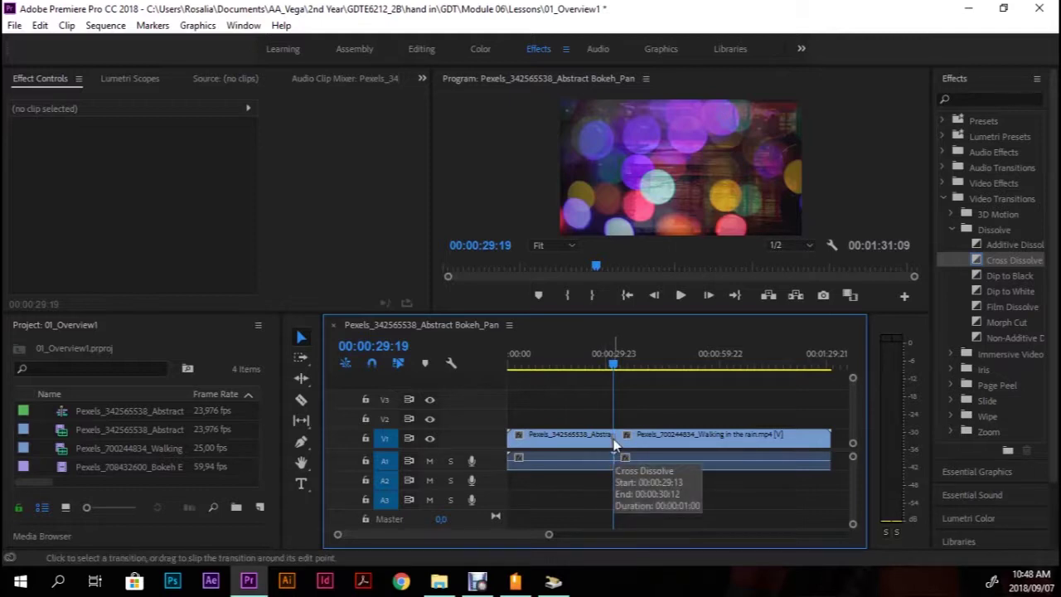
pyautogui.click(614, 445)
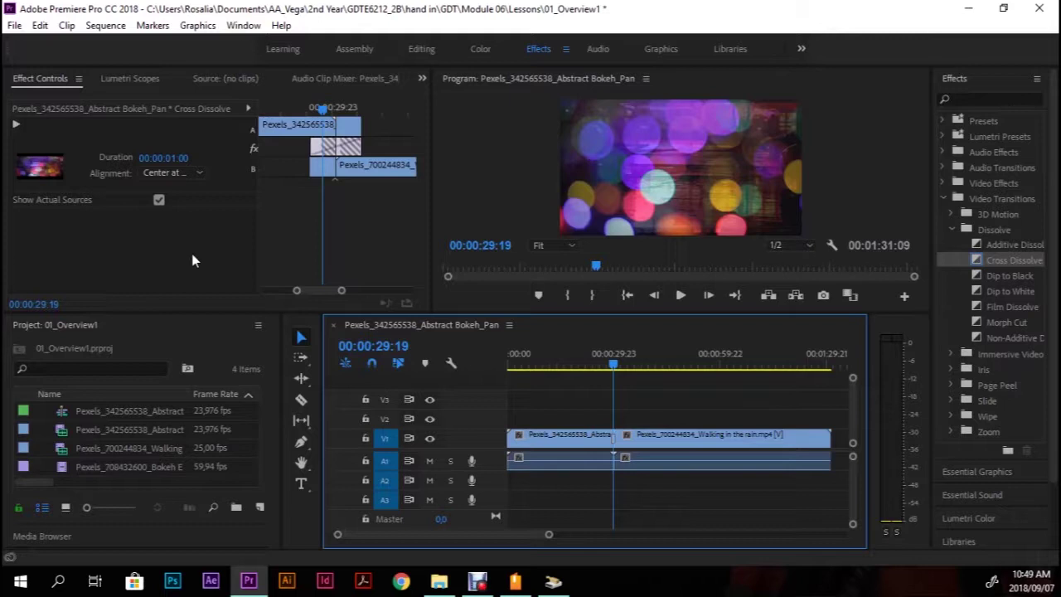
pyautogui.click(200, 249)
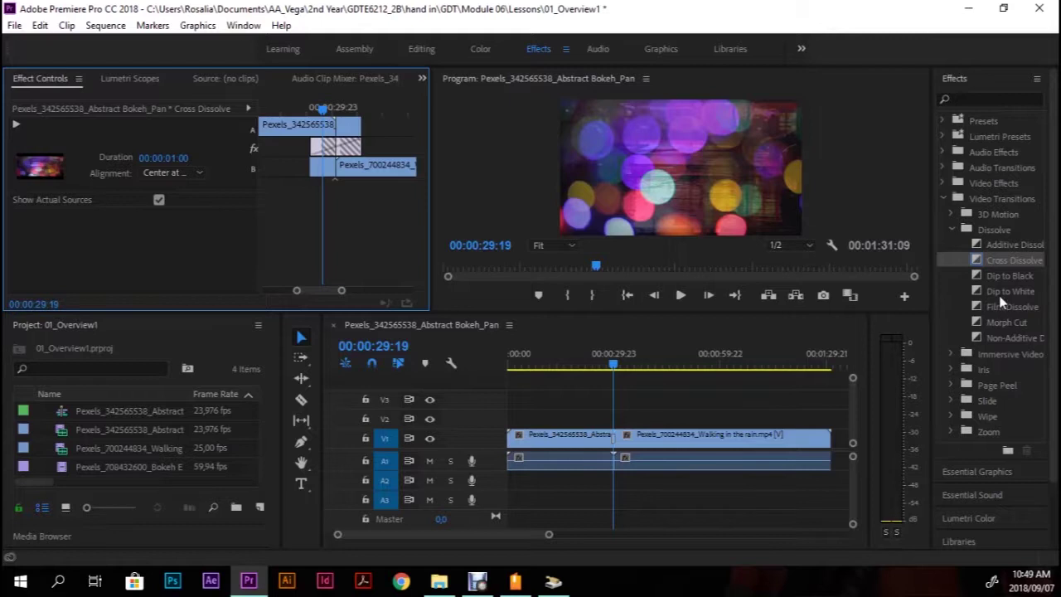
pyautogui.click(1004, 295)
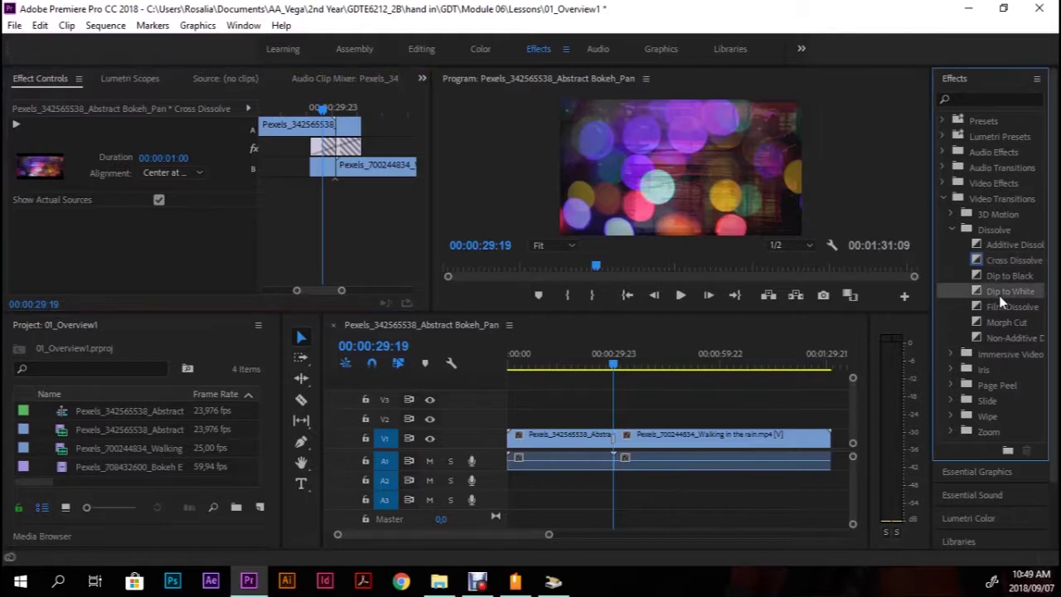
pyautogui.moveTo(1005, 293); pyautogui.dragTo(616, 438)
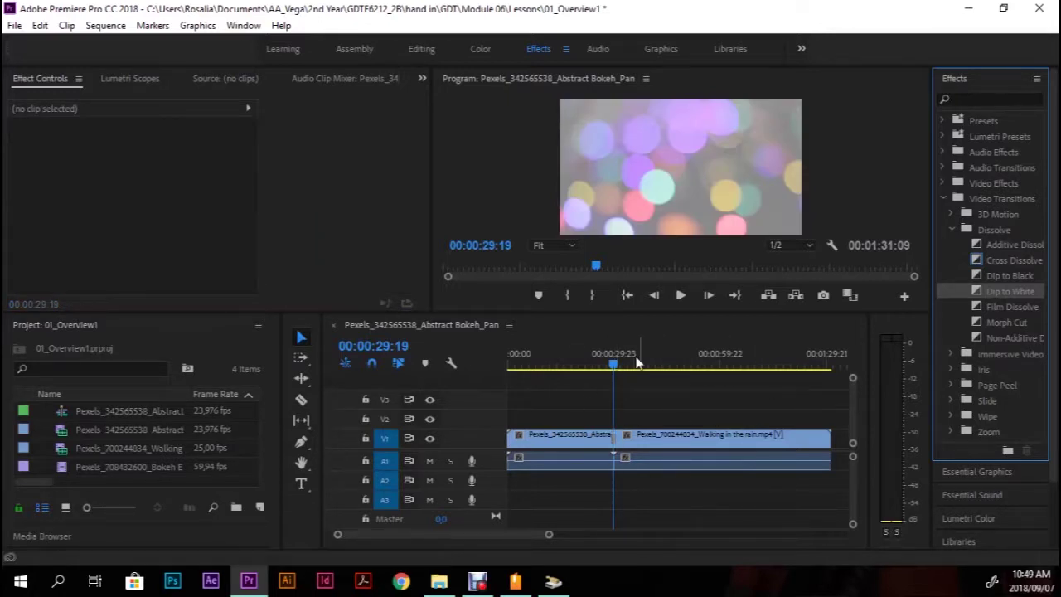
# Play the sequence from shortly before the cut through the Dip to White transition to review it.
pyautogui.moveTo(614, 366); pyautogui.dragTo(594, 365)
pyautogui.press('space')
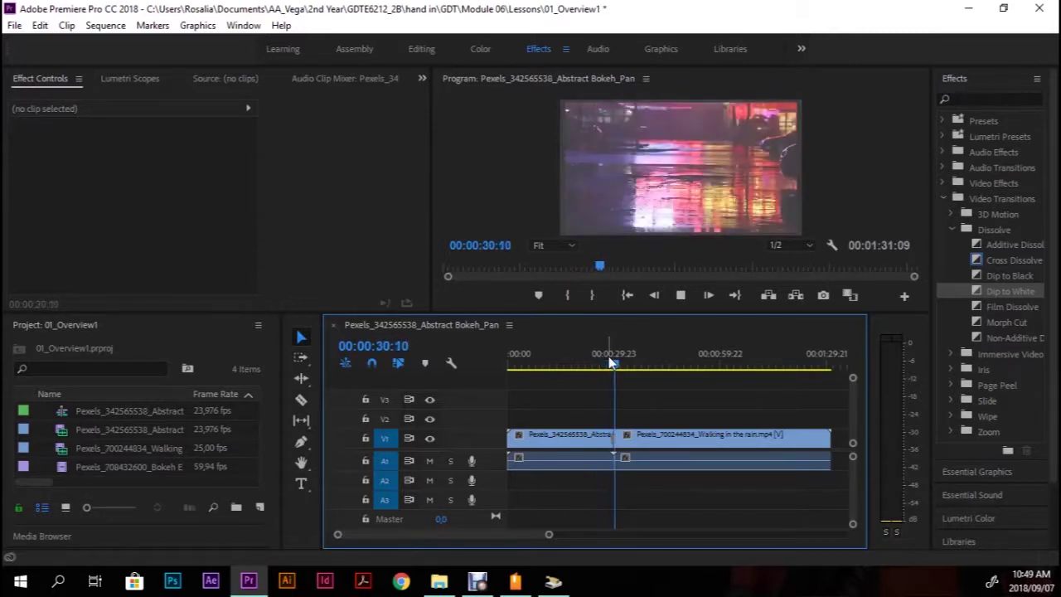
pyautogui.press('space')
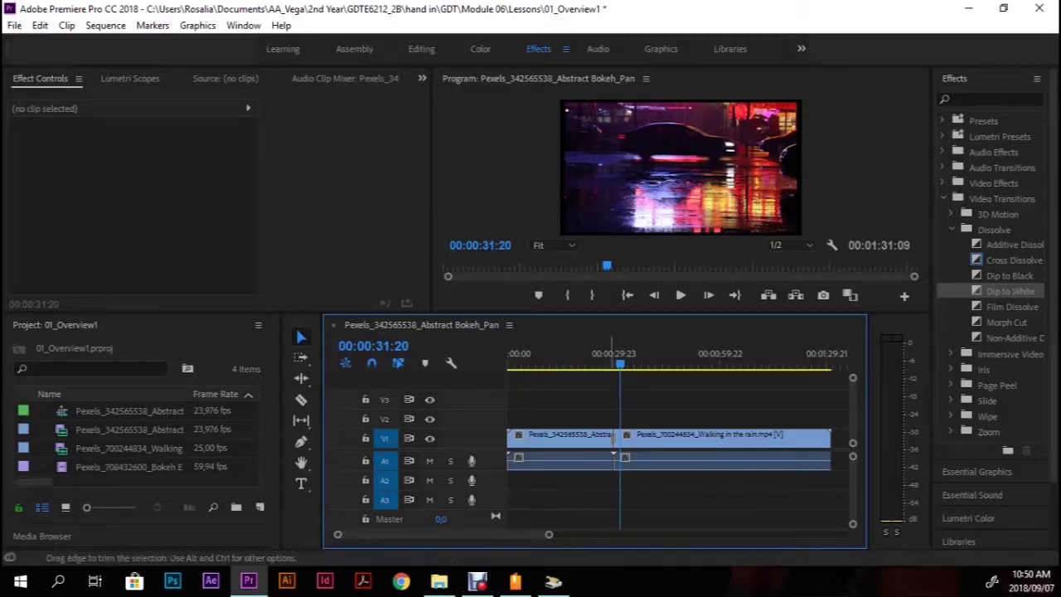
# Open the Dip to White transition's duration settings and accept a duration of 00:00:01:00.
pyautogui.doubleClick(614, 448)
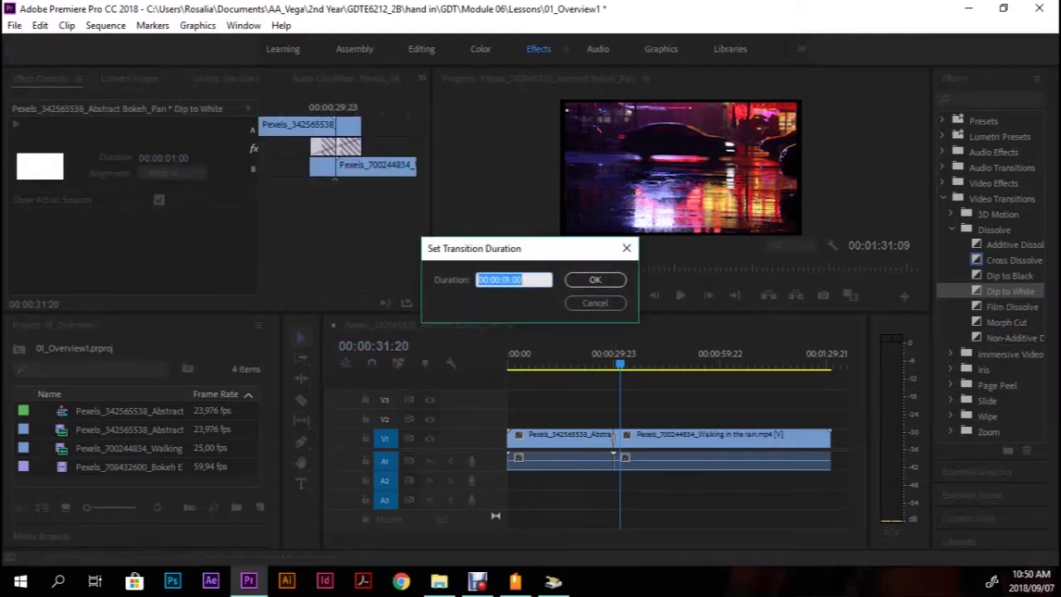
pyautogui.click(531, 313)
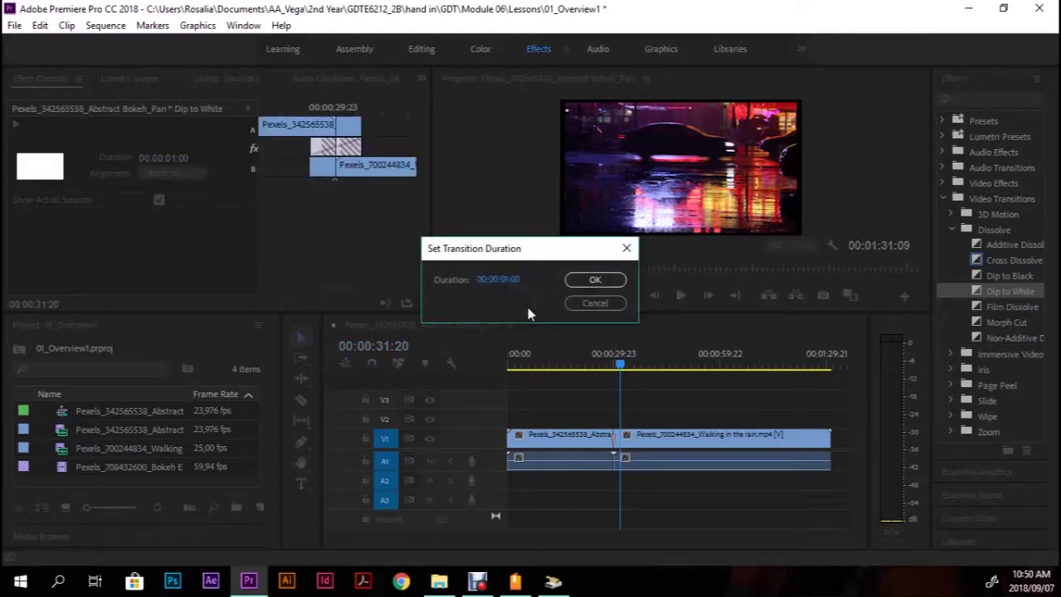
pyautogui.click(610, 286)
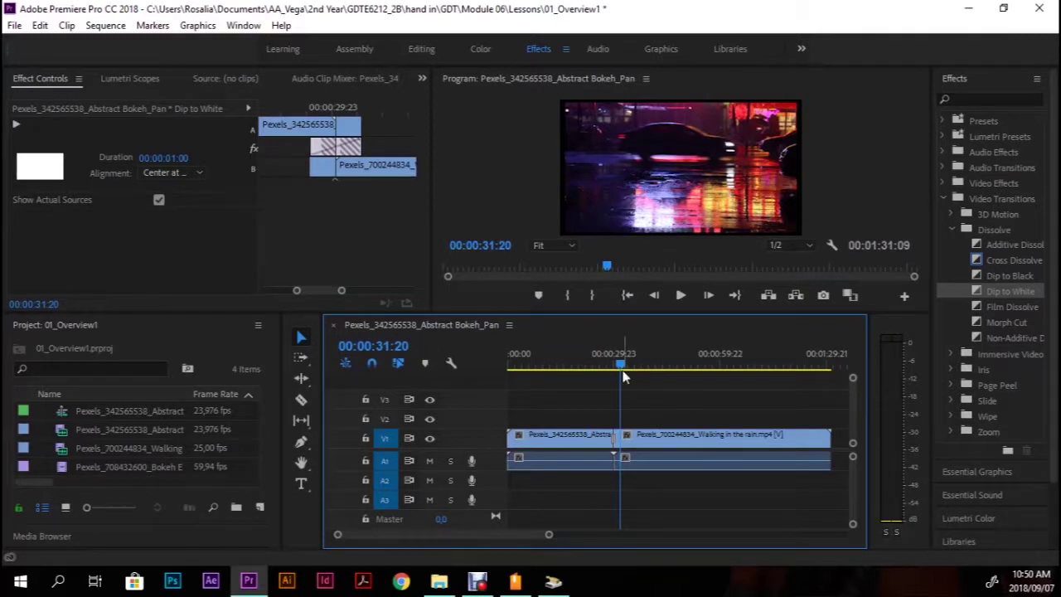
# Move the playhead to 00:00:26:12, deselect the transition and play the sequence through the Dip to White.
pyautogui.moveTo(621, 369)
pyautogui.mouseDown()
pyautogui.moveTo(552, 369)
pyautogui.moveTo(602, 369)
pyautogui.mouseUp()
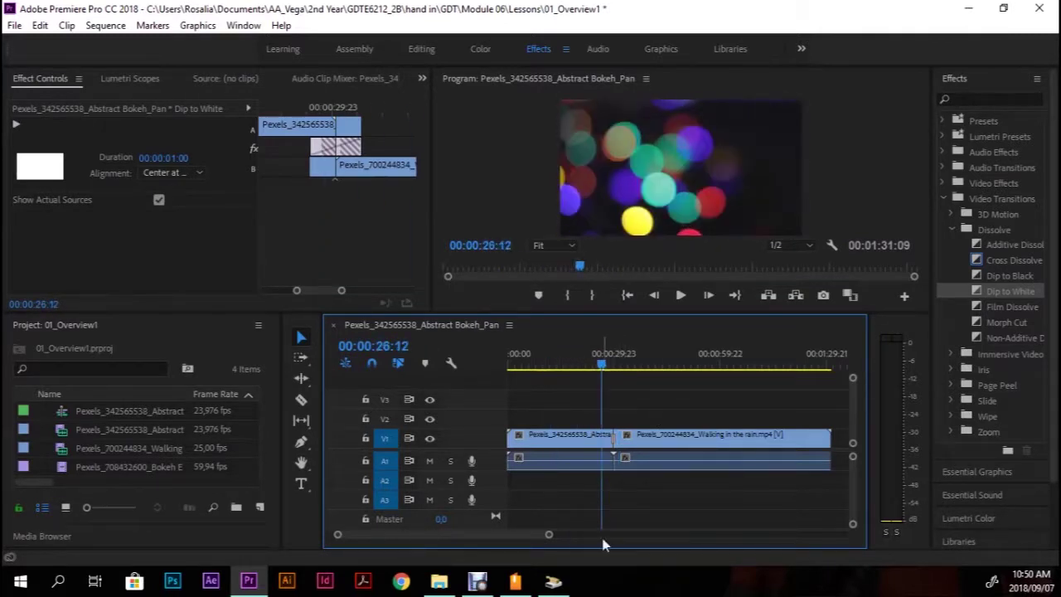
pyautogui.click(639, 426)
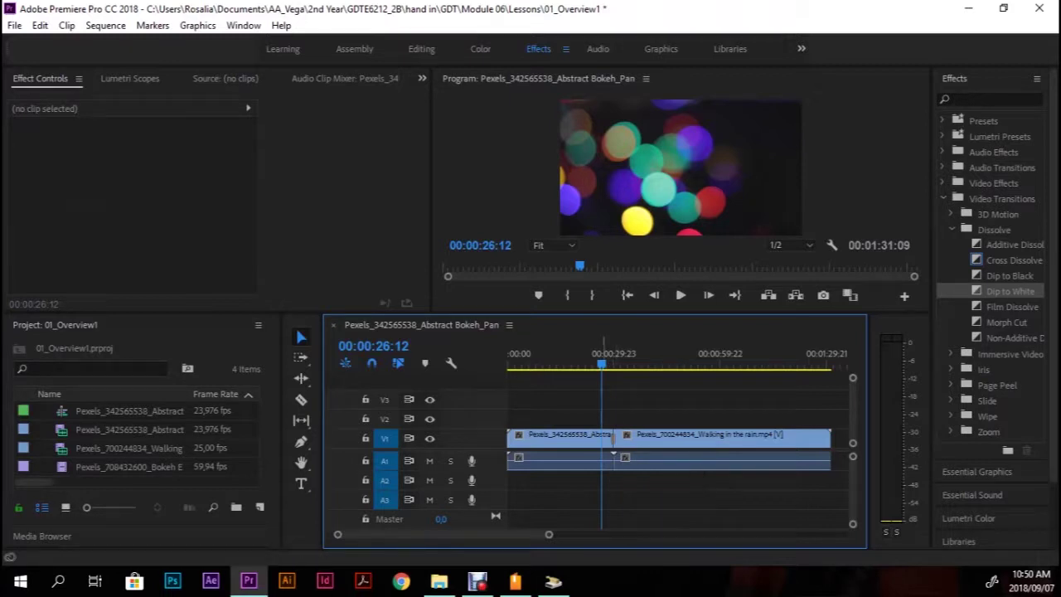
pyautogui.press('space')
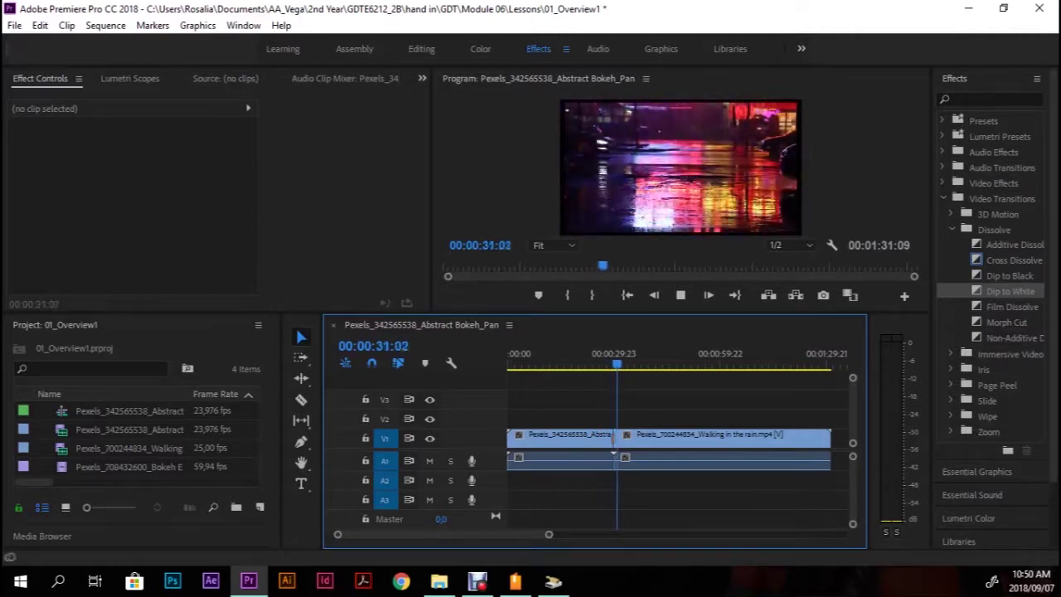
pyautogui.press('space')
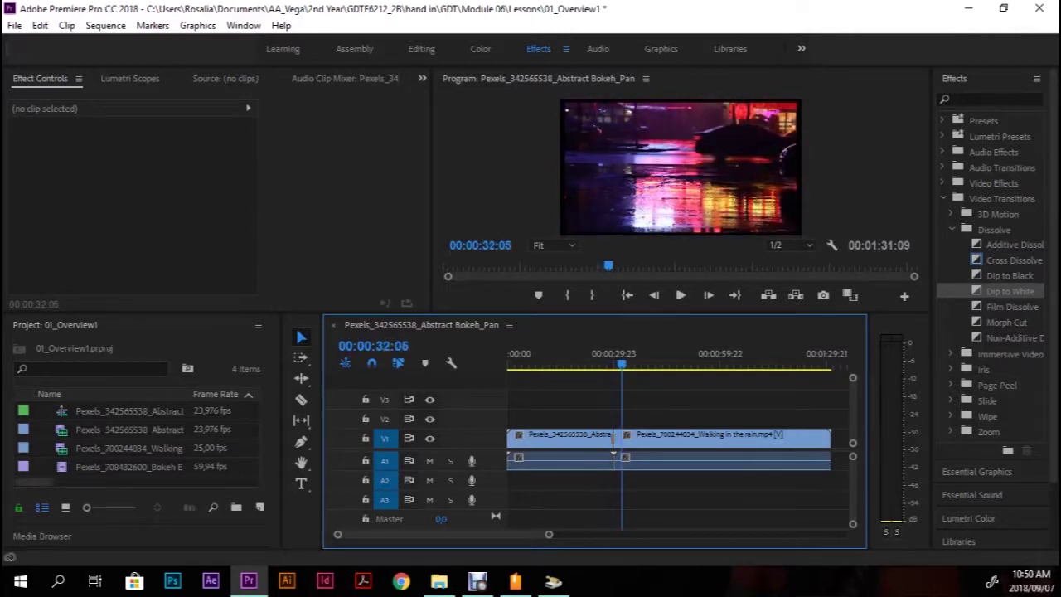